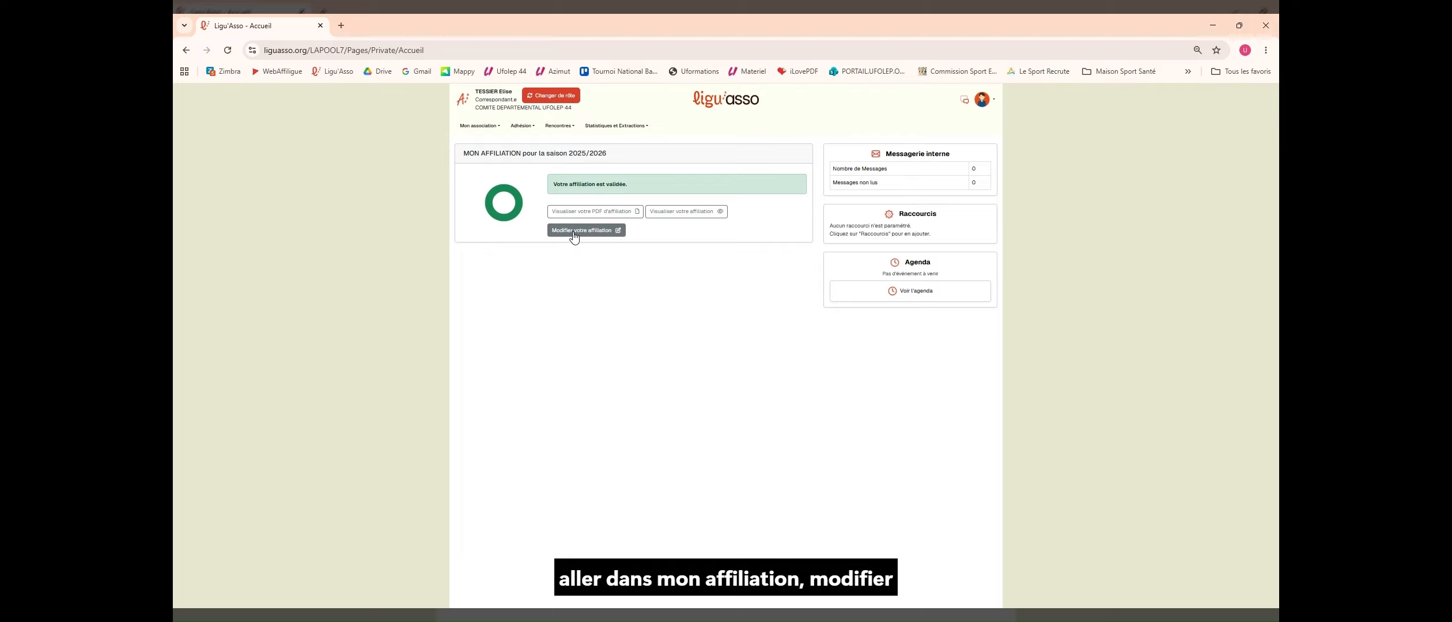
Step: Start editing the 2025/2026 affiliation and advance the wizard to the Bureau et référents step
left_click(608, 234)
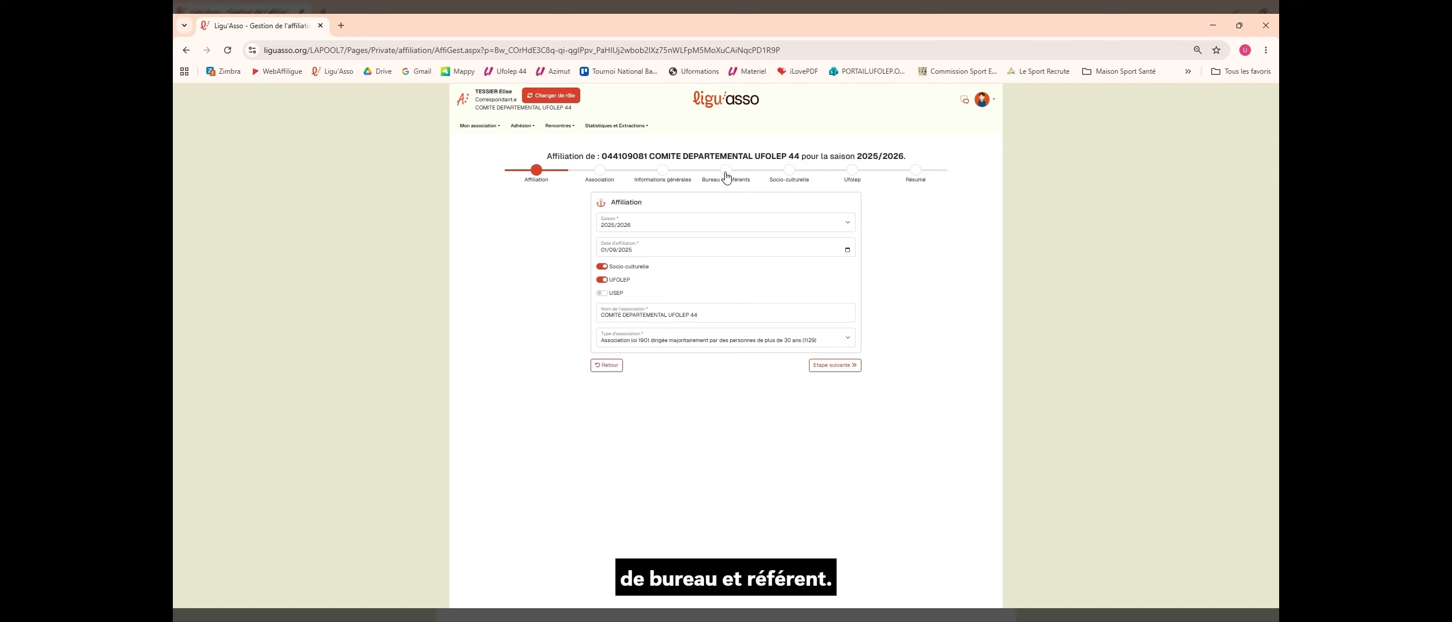
left_click(726, 174)
Step: On Bureau et référents, set the role to add to 'Gestionnaire WEB d'une association'
left_click(726, 174)
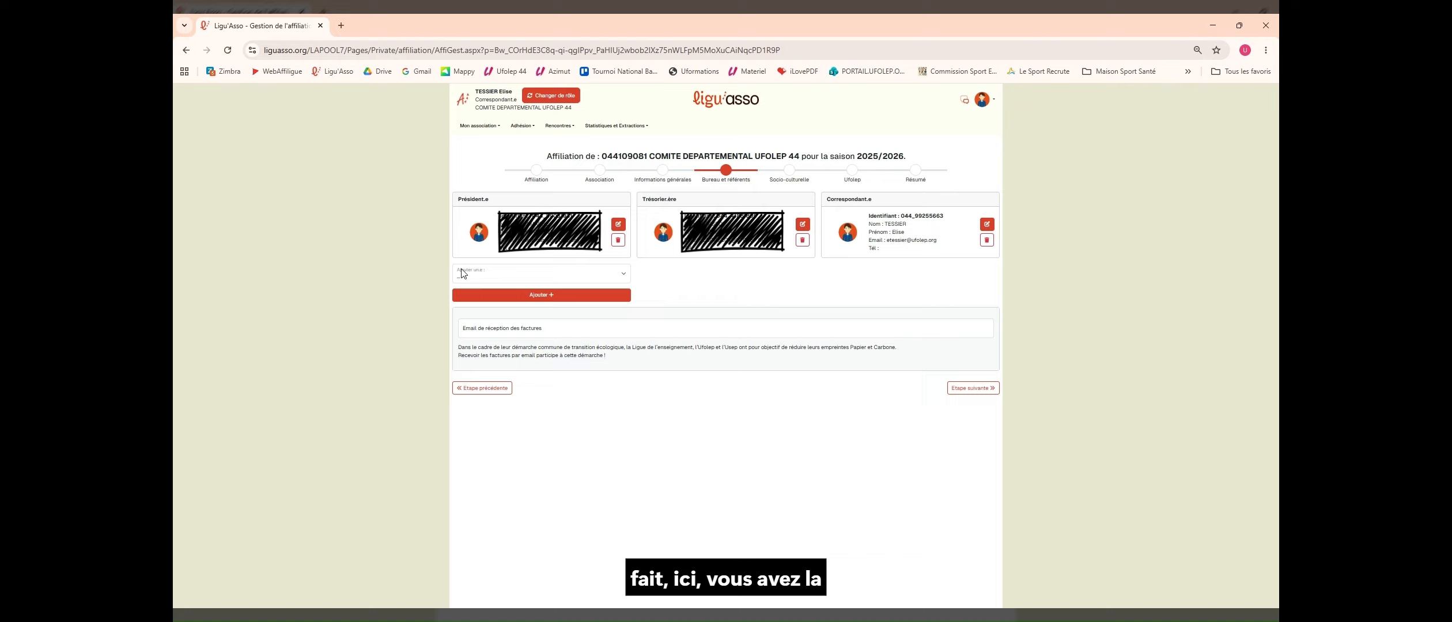
left_click(625, 277)
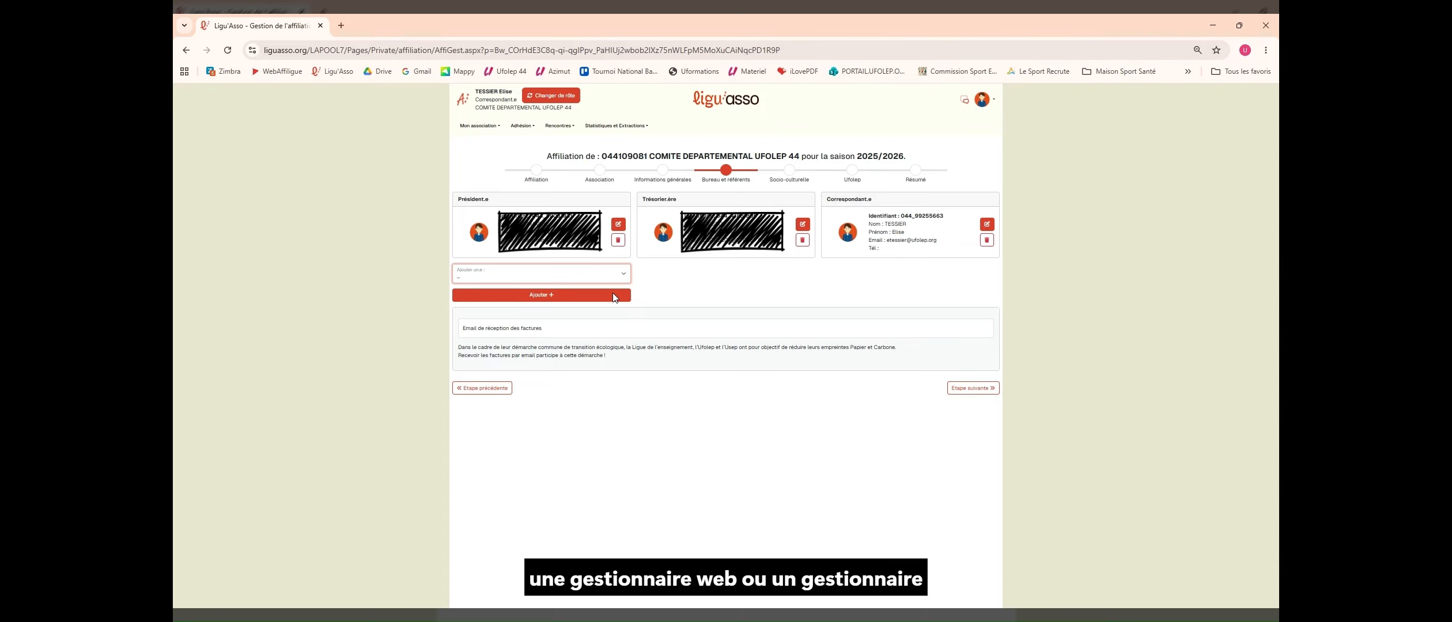
left_click(602, 345)
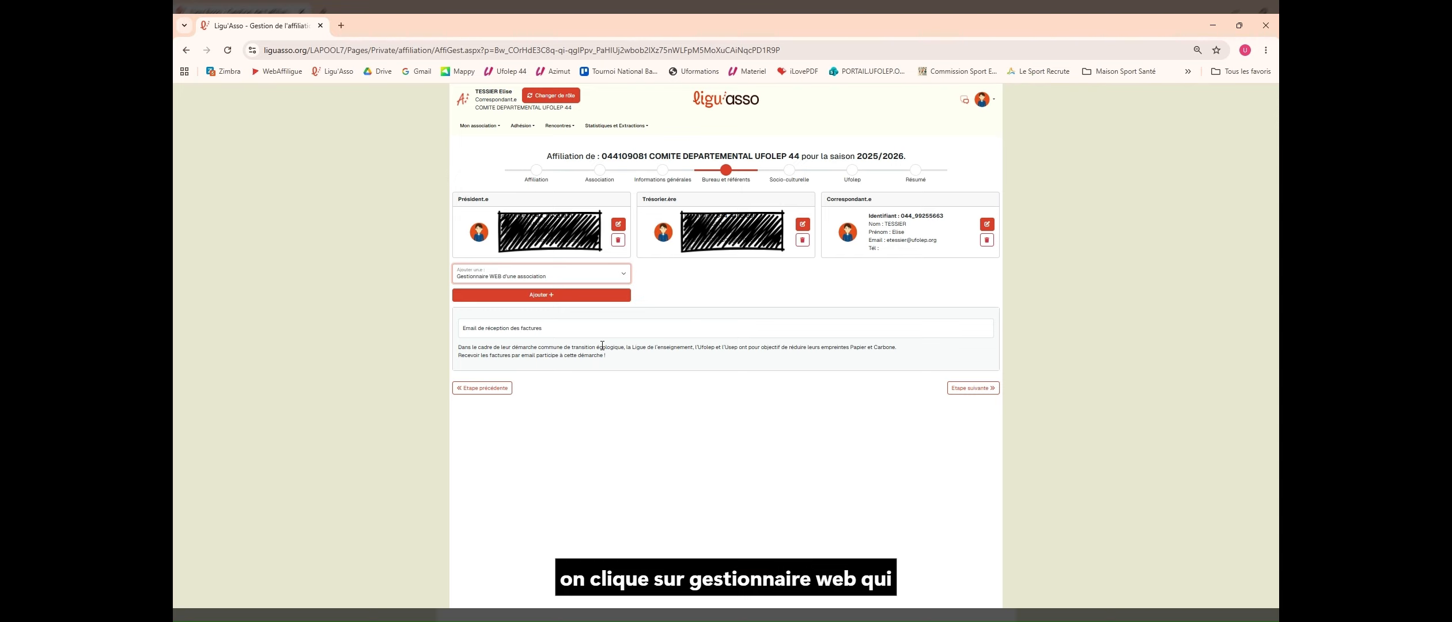
left_click(701, 313)
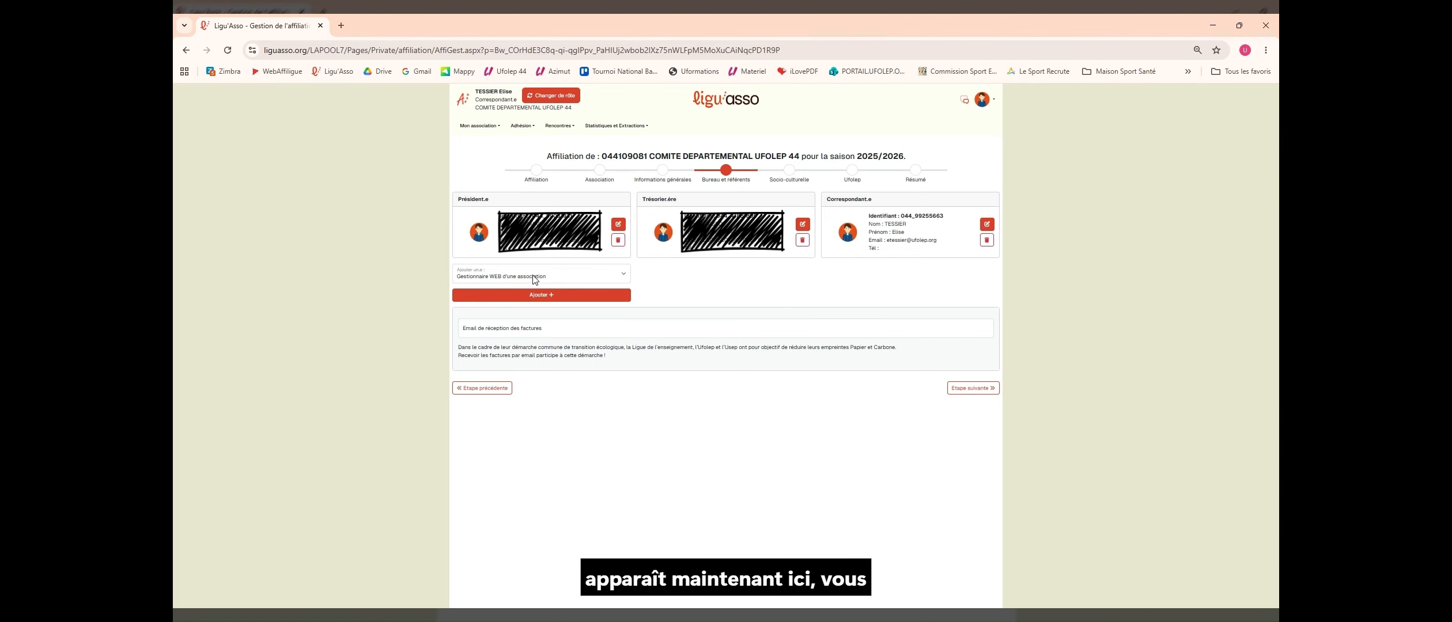
Step: Open the new web manager form and enter their last name, first name and birth date
left_click(571, 301)
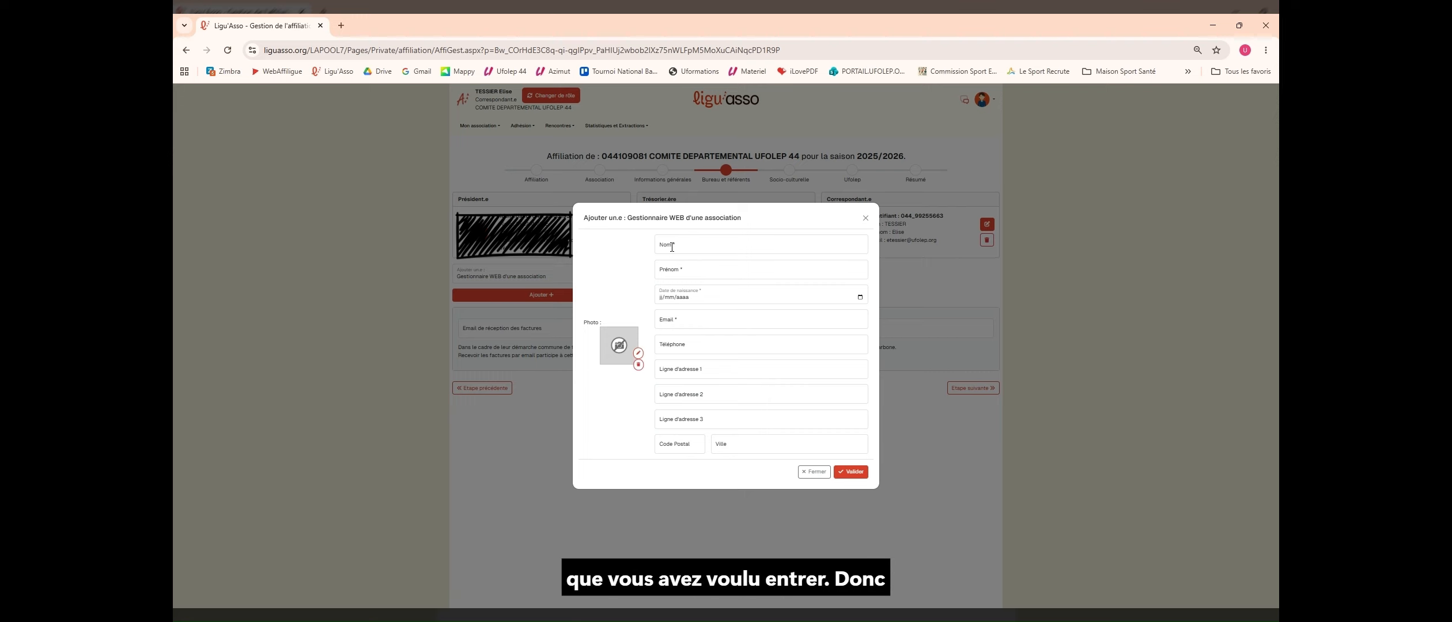
left_click(672, 247)
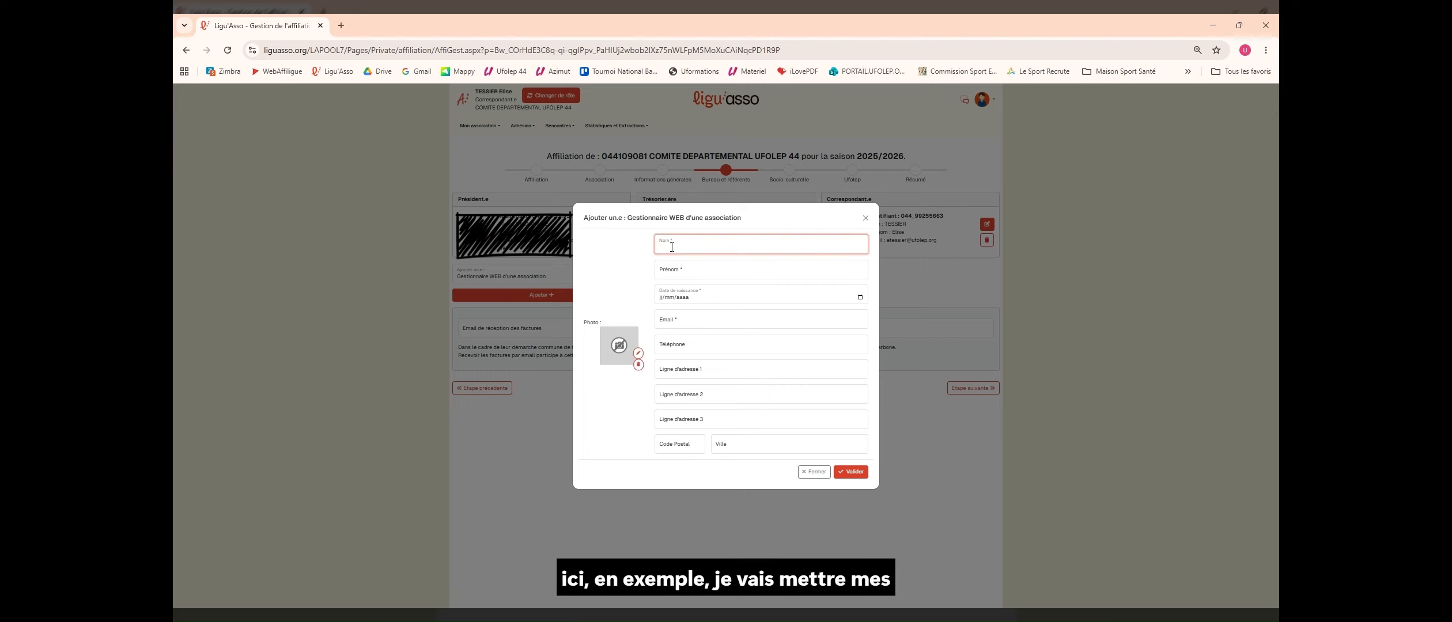
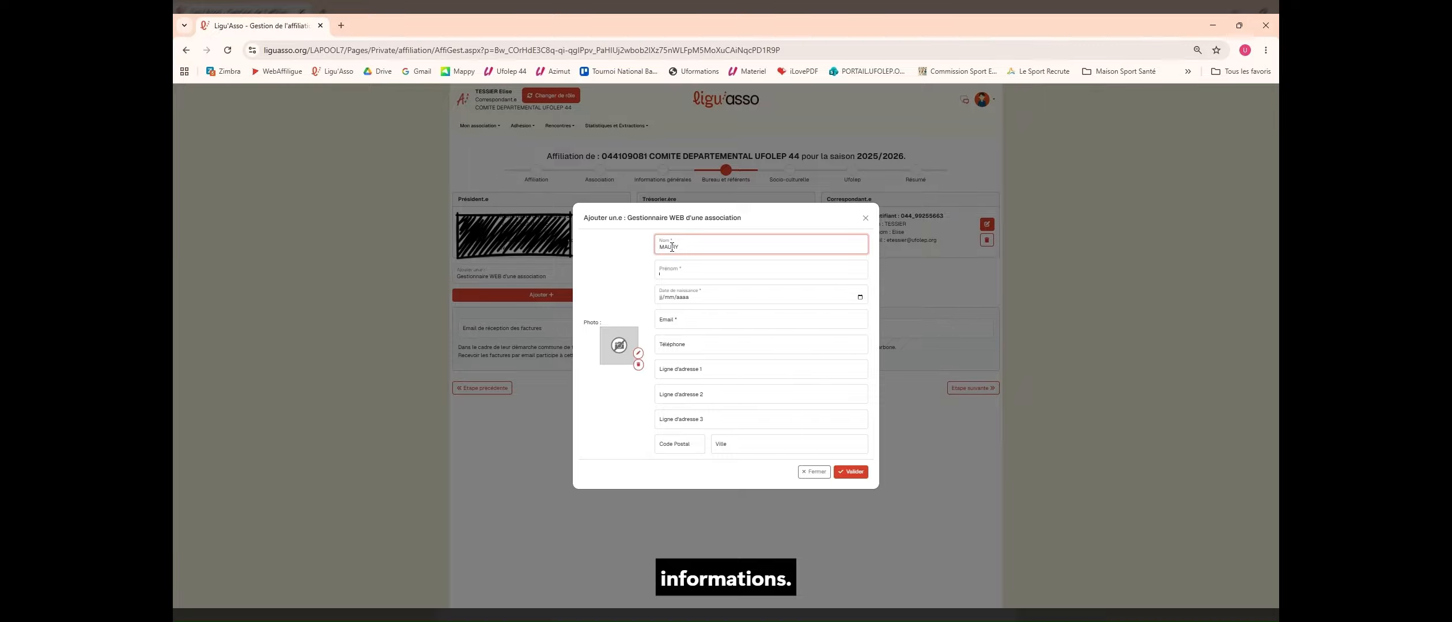
key("Tab")
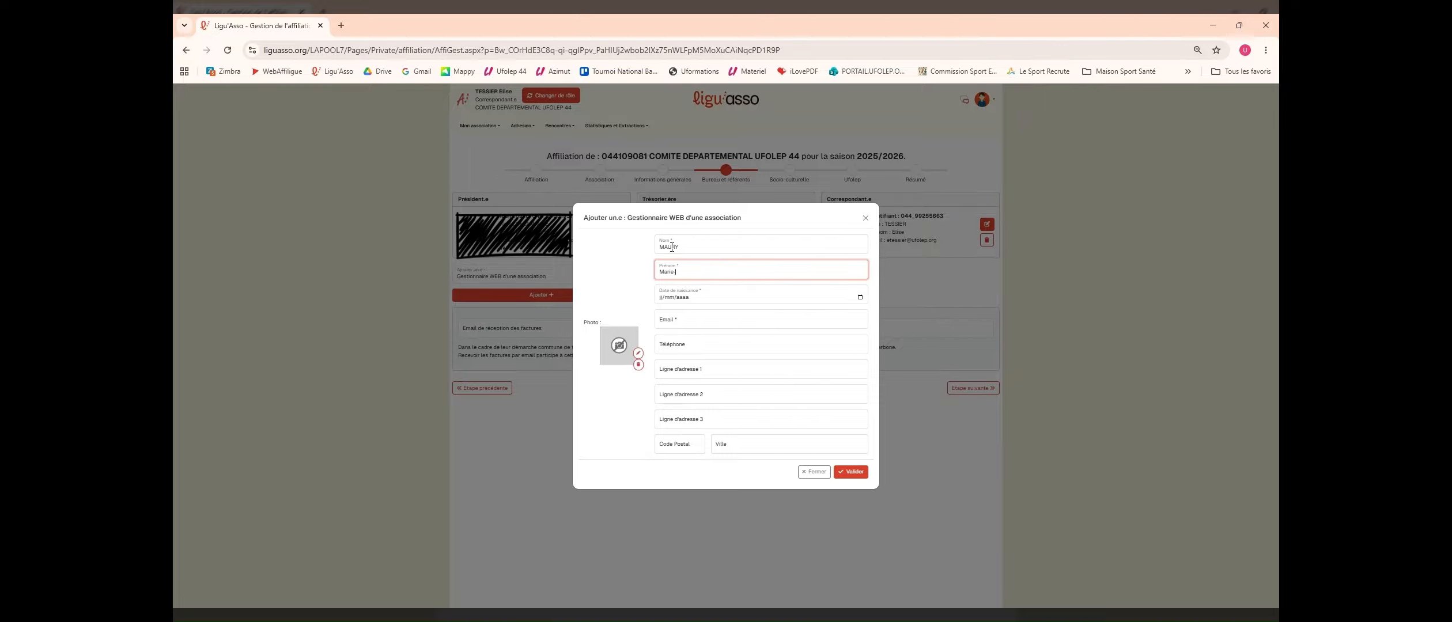
key("Tab")
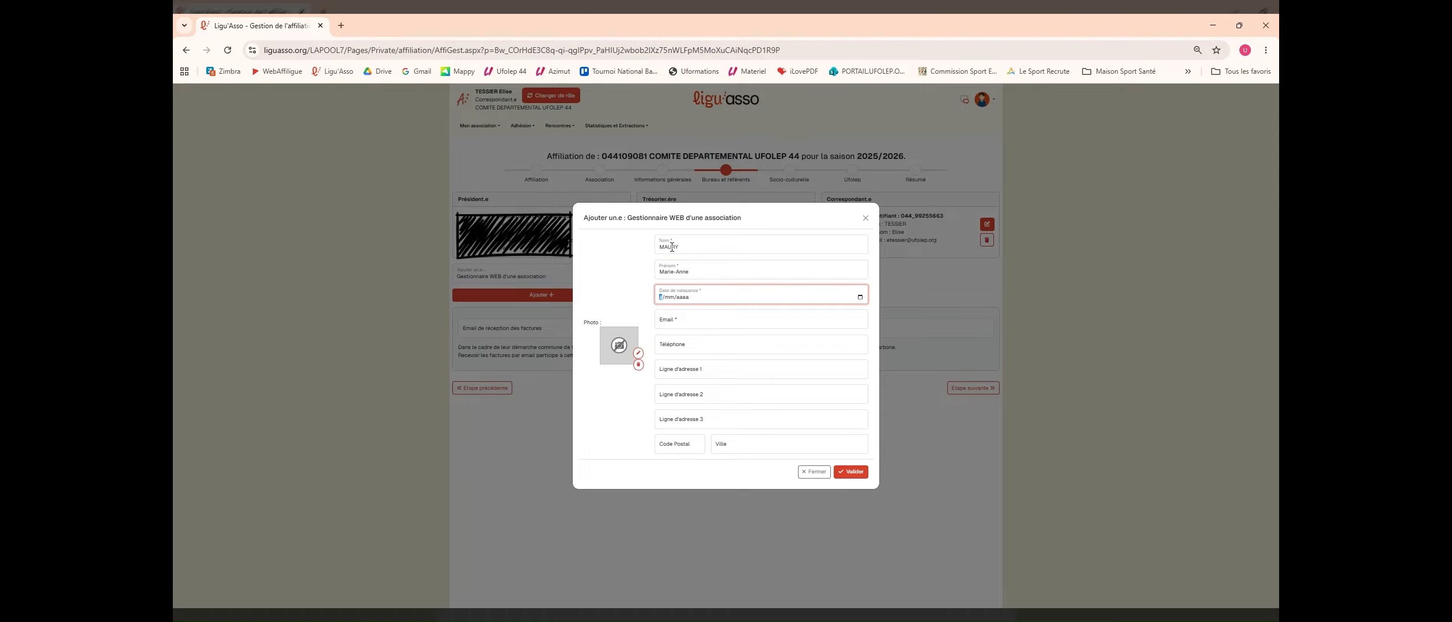
Step: Enter the web manager's e-mail address and postal code, then save them to the board
left_click(686, 322)
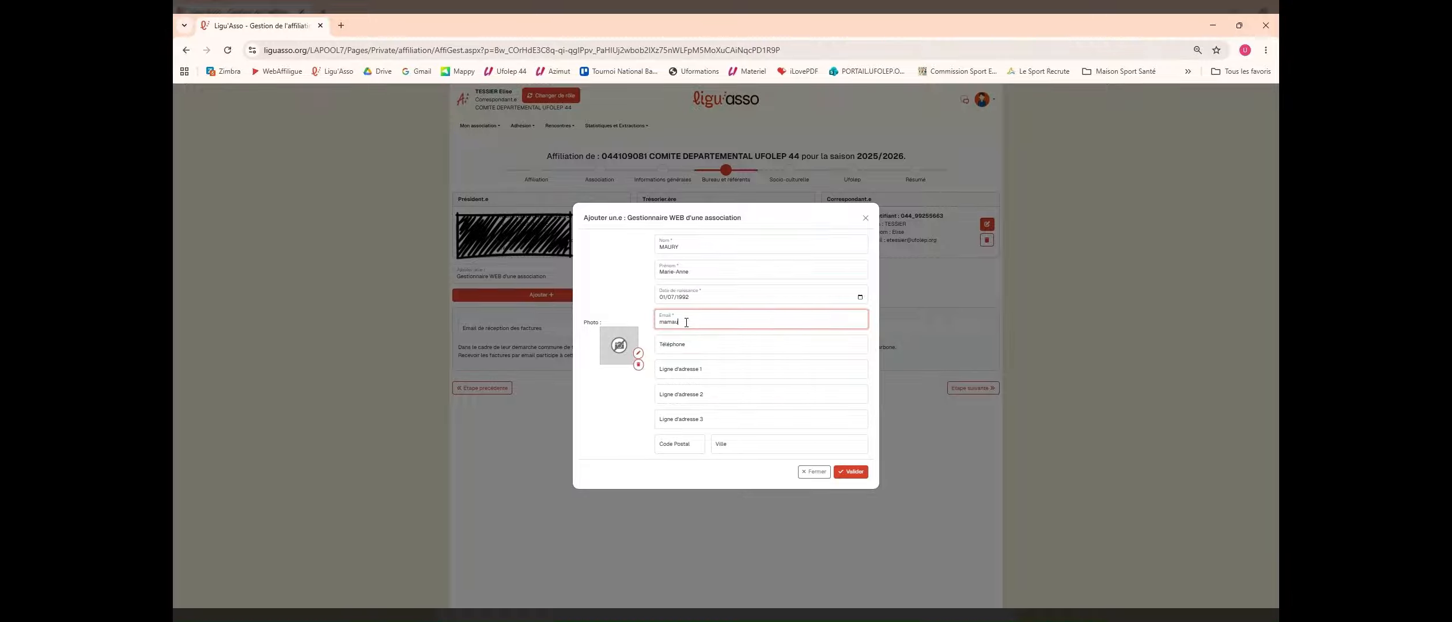
key("Tab")
key("Tab")
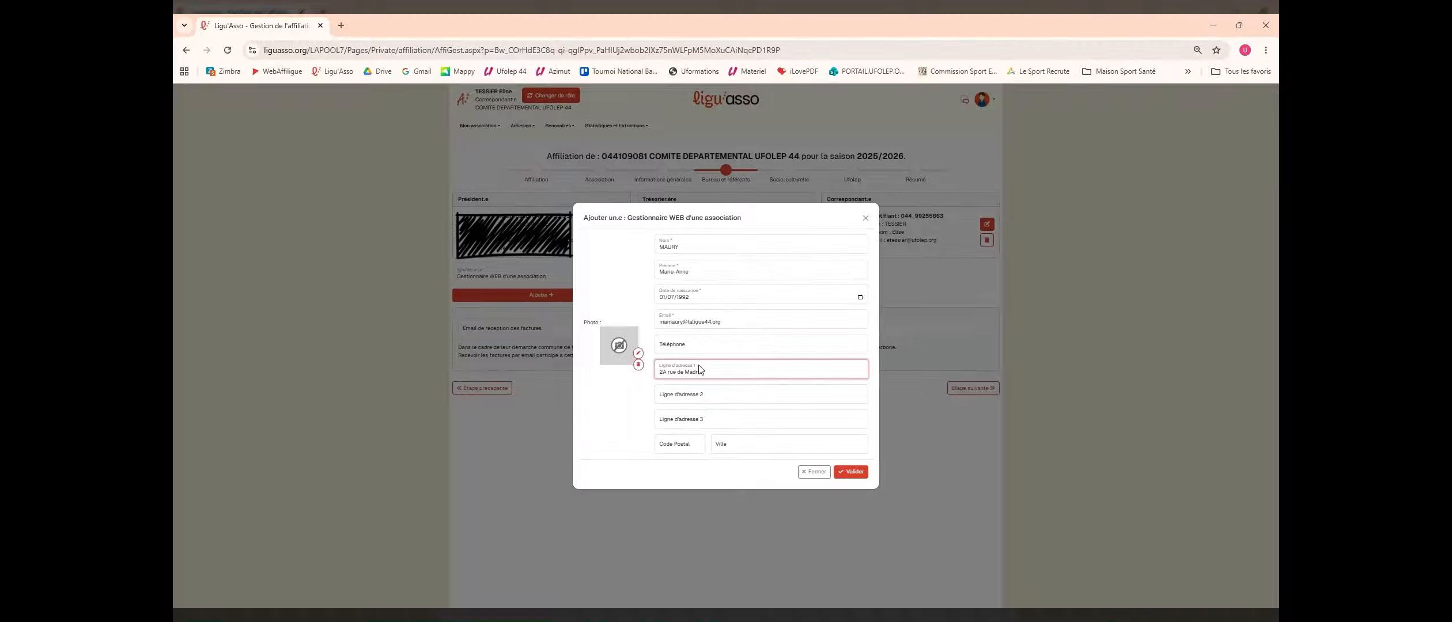
left_click(665, 445)
type("44000")
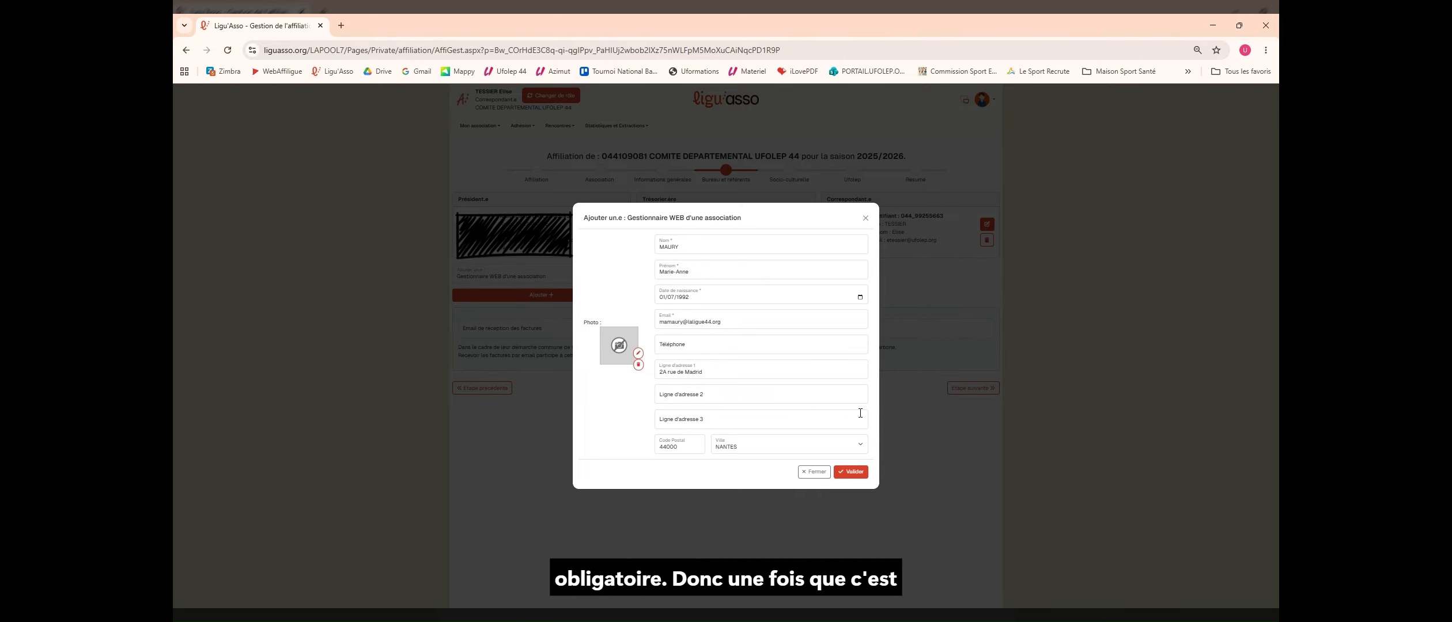
left_click(856, 474)
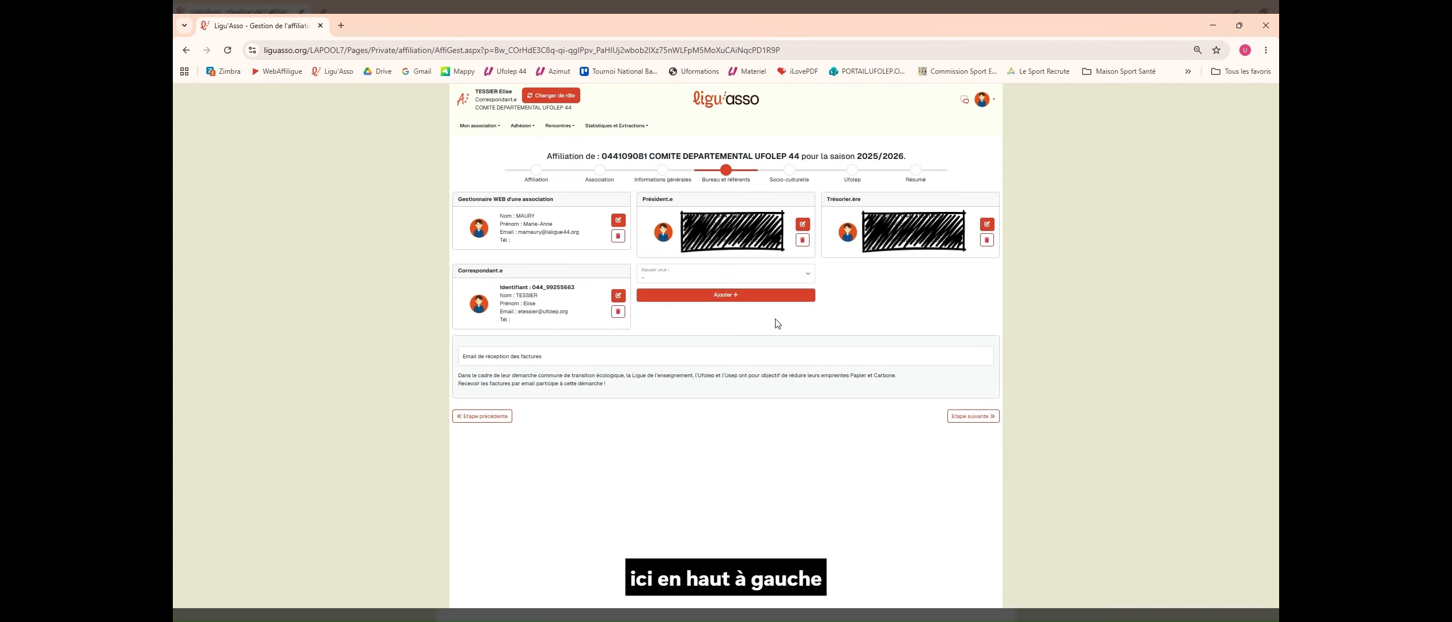
Step: Advance through the Socio-culturelle step to the Ufolep step, reviewing each page
left_click(977, 417)
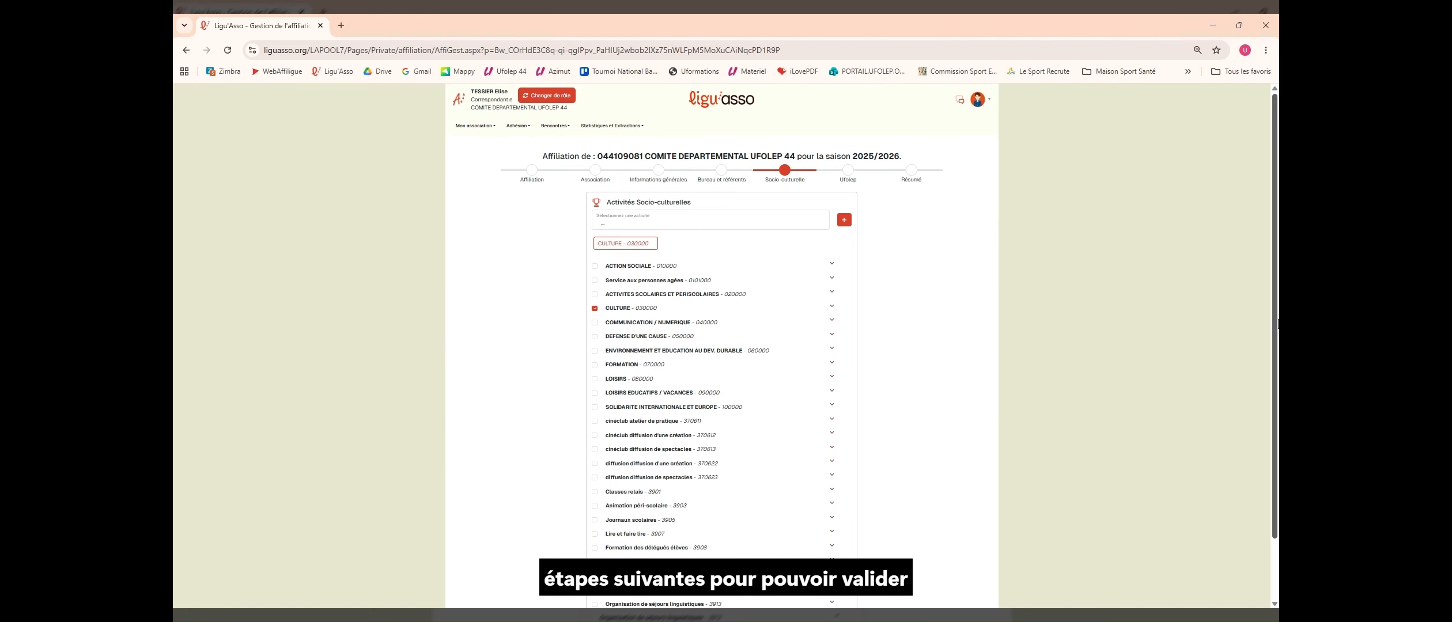
left_click_drag(1273, 319, 1266, 487)
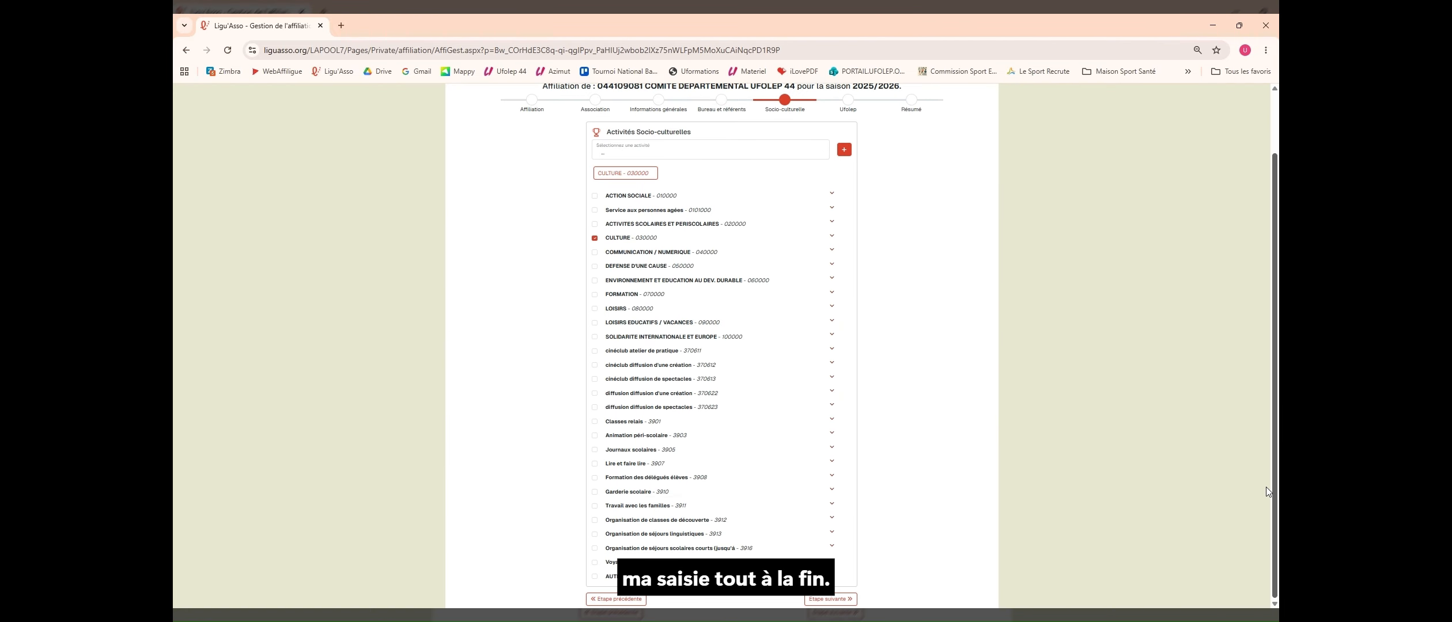
left_click(841, 602)
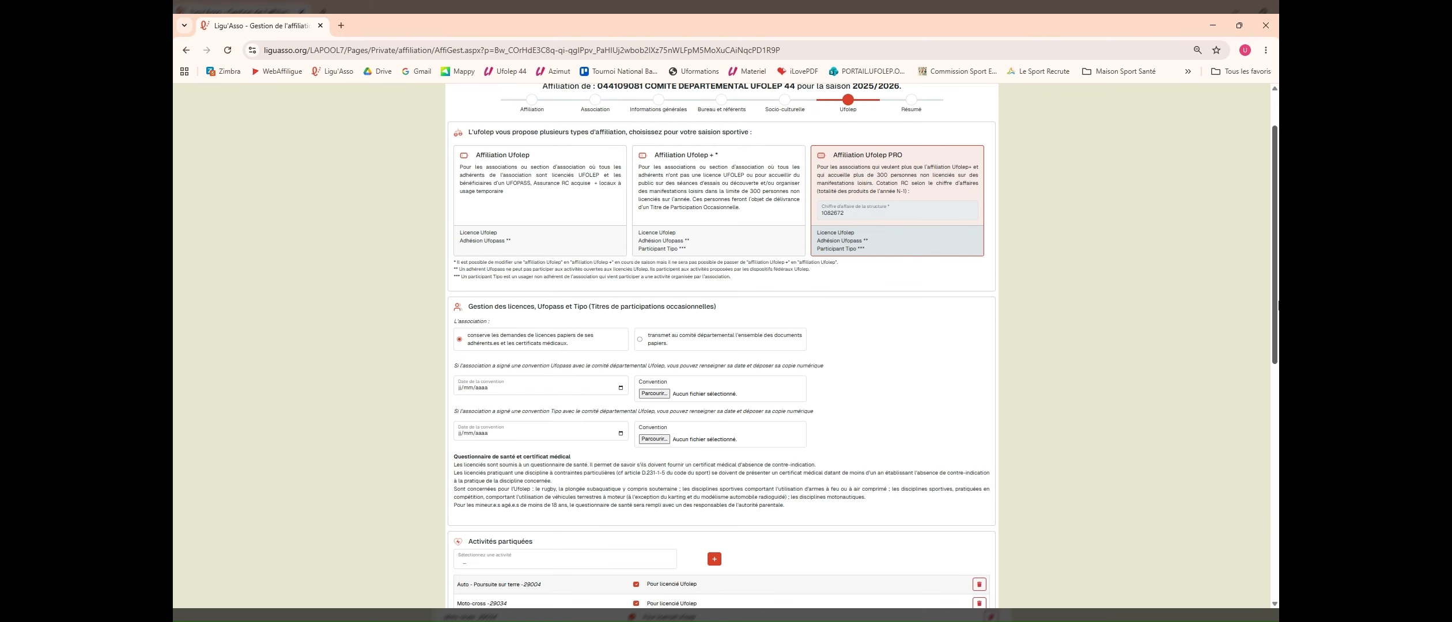
left_click_drag(1277, 303, 1270, 571)
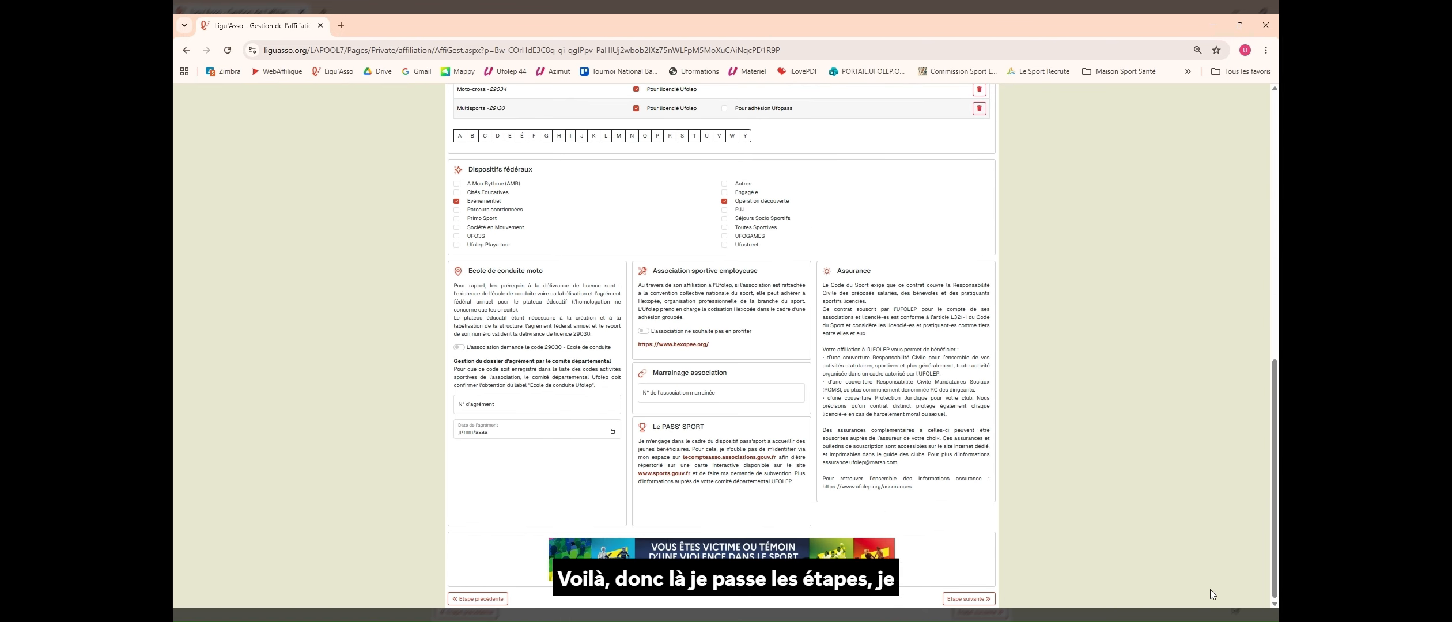
Step: In the Résumé, check the Bureau section lists the web manager, then click 'Valider l'affiliation'
left_click(967, 599)
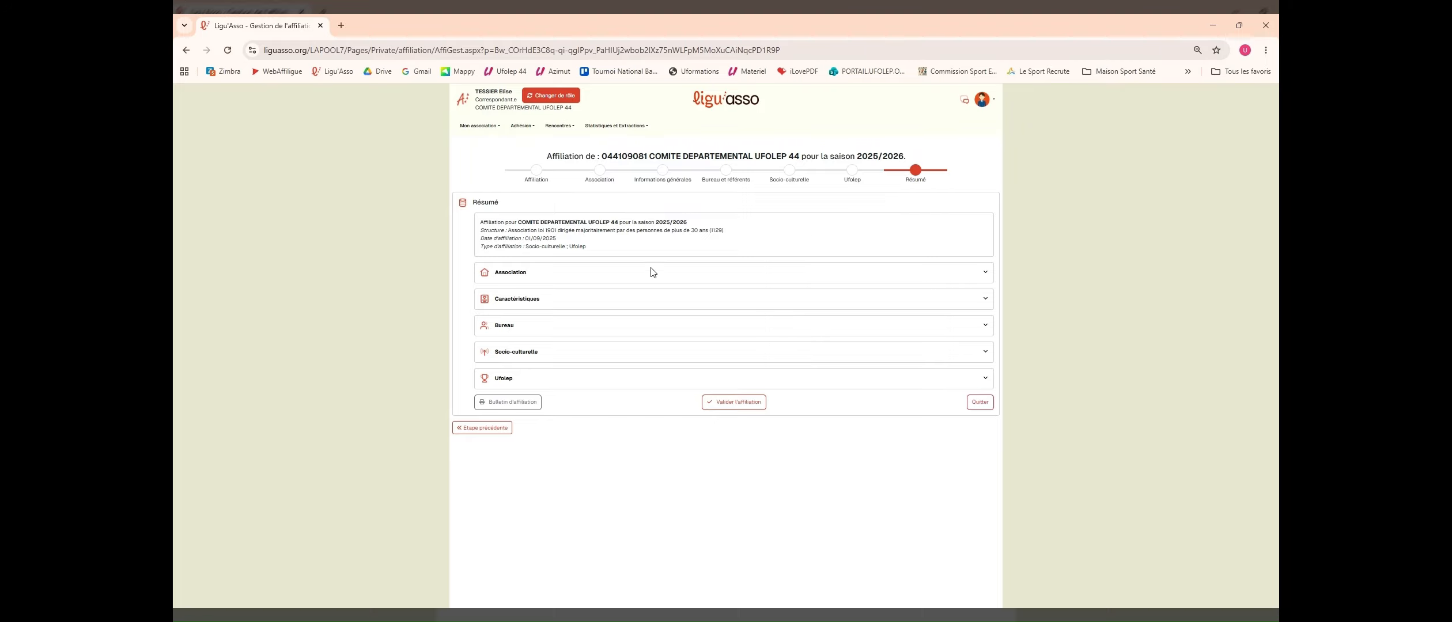
left_click(556, 336)
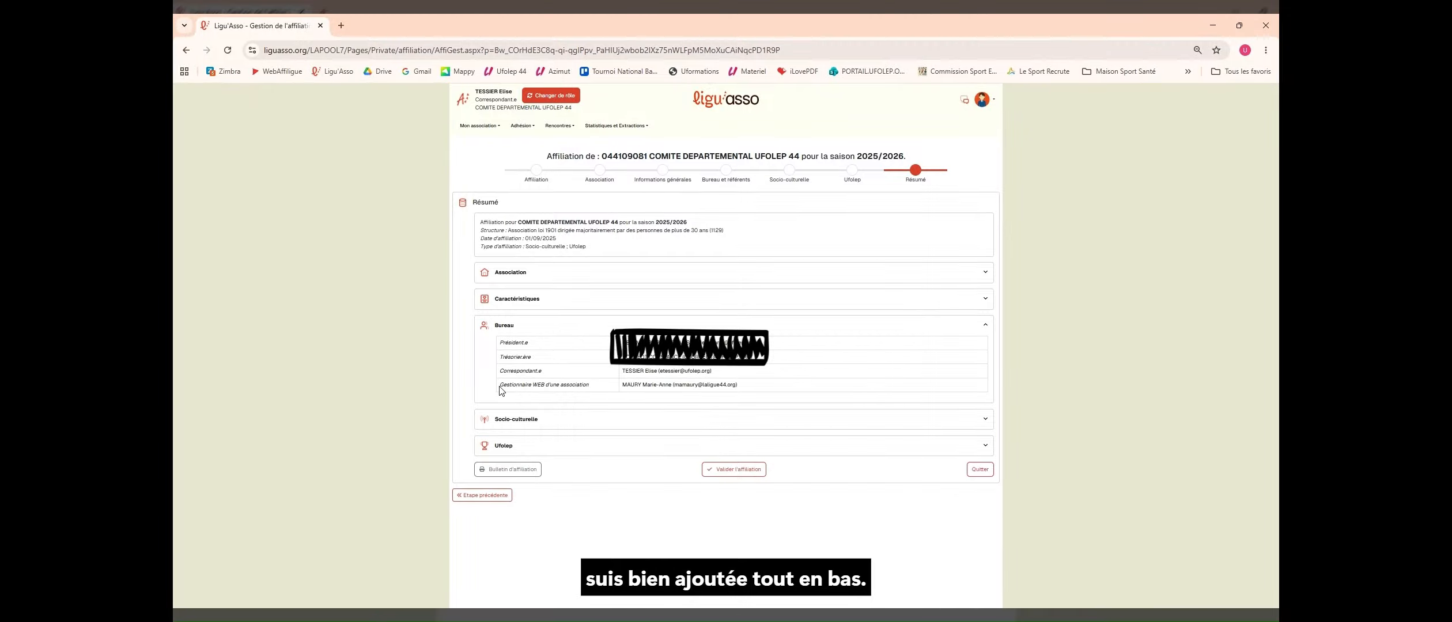
left_click_drag(500, 388, 743, 389)
left_click(743, 389)
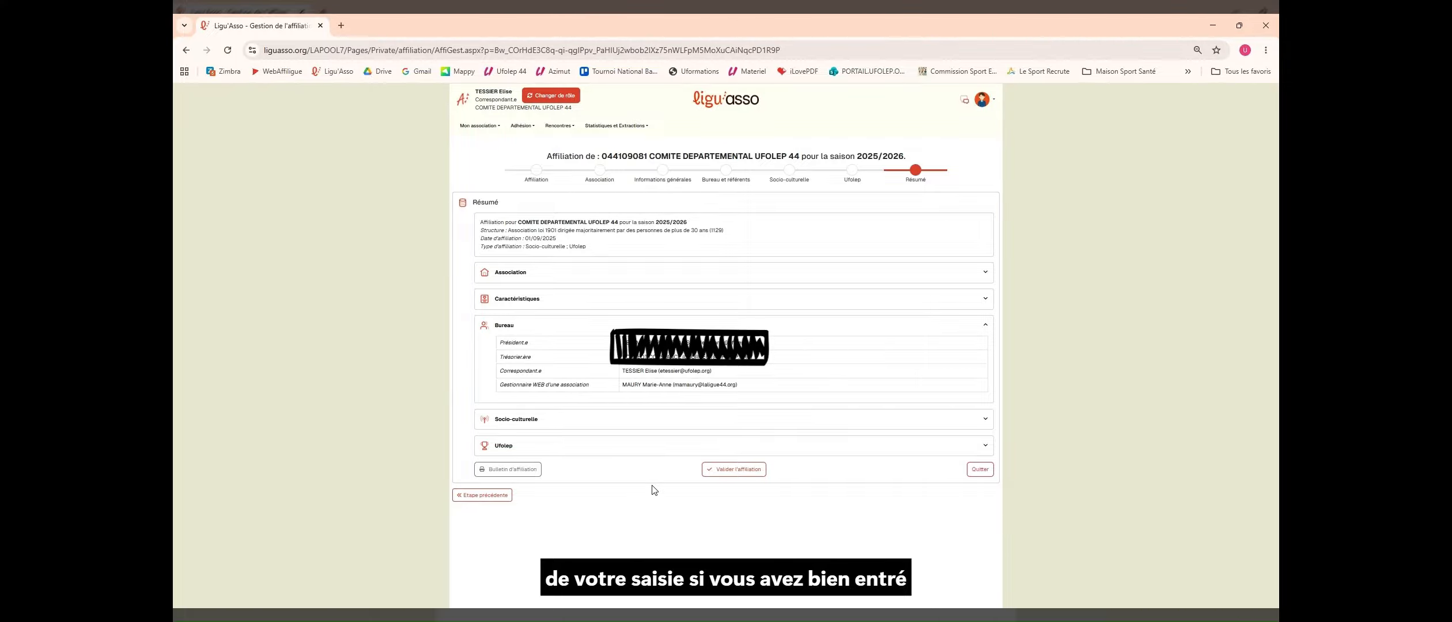
left_click(739, 473)
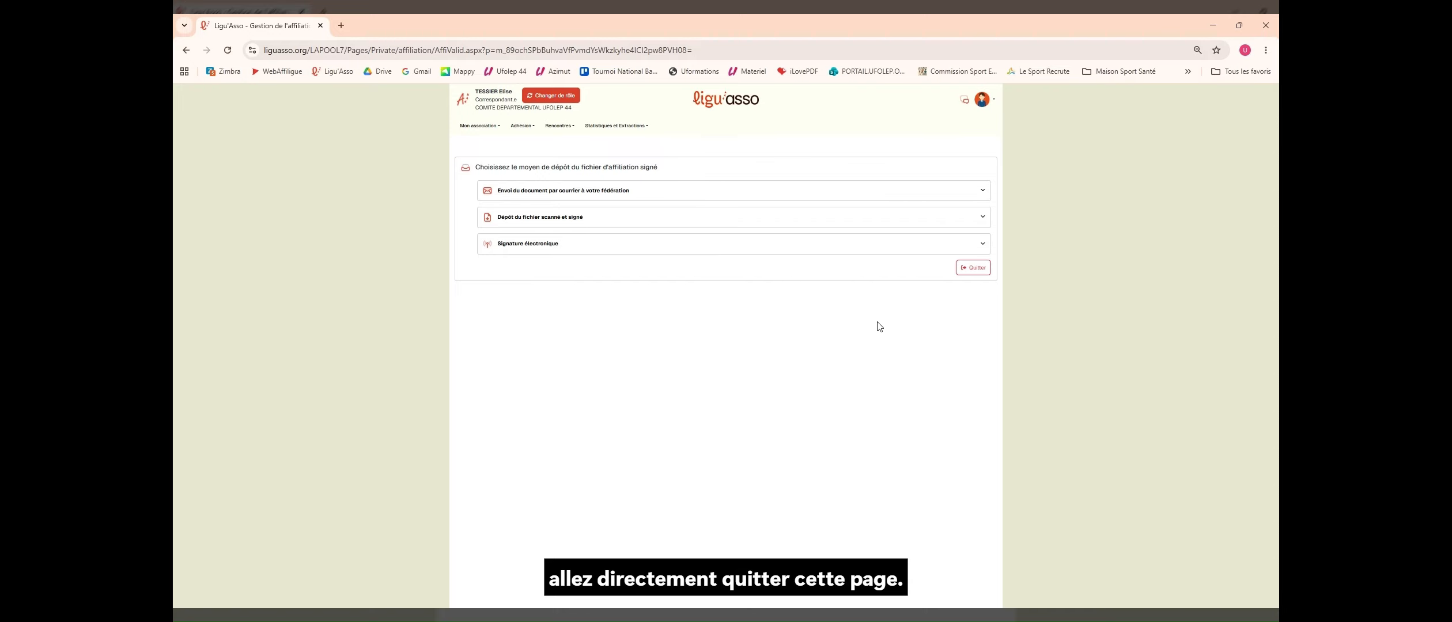
Step: Quit the signed-file deposit page to return to the home page
left_click(973, 269)
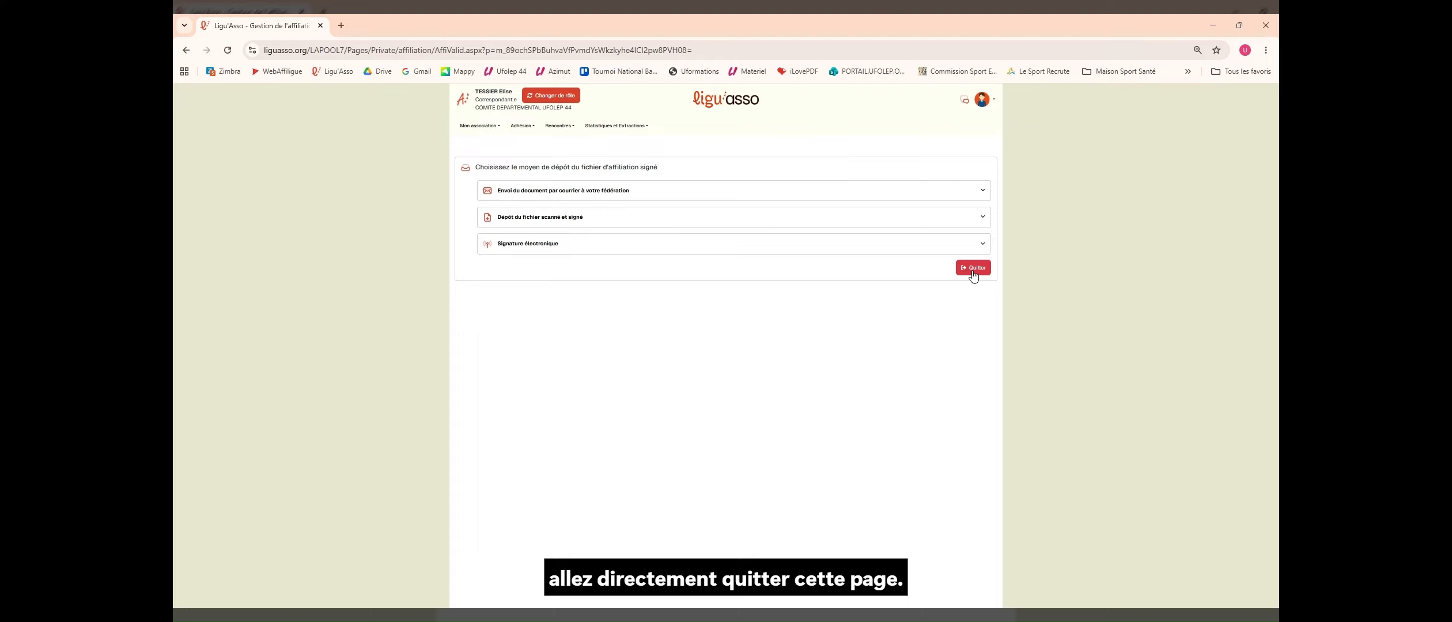